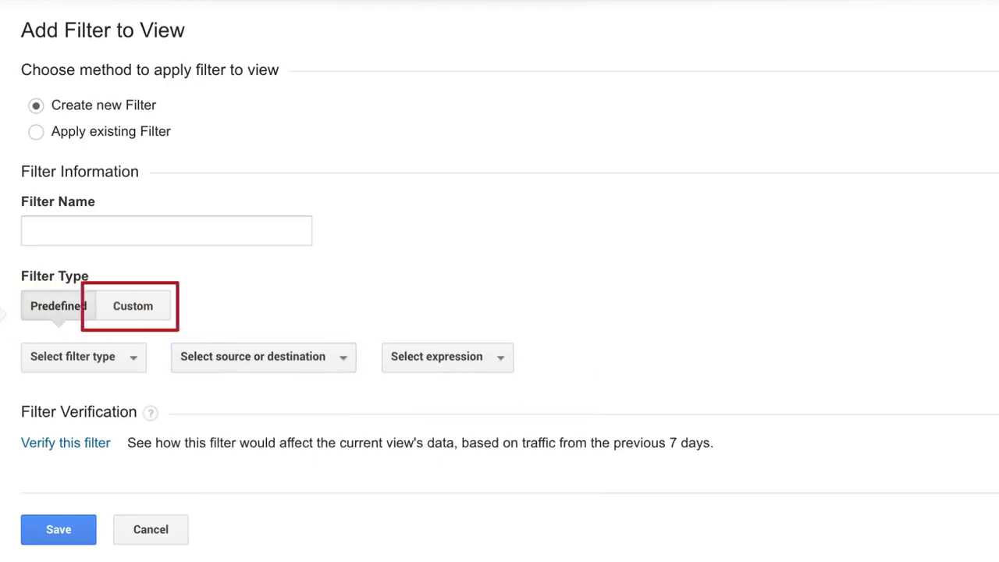
- Make the new filter a custom Include filter on the Device category field, limited to Mobile
click(165, 314)
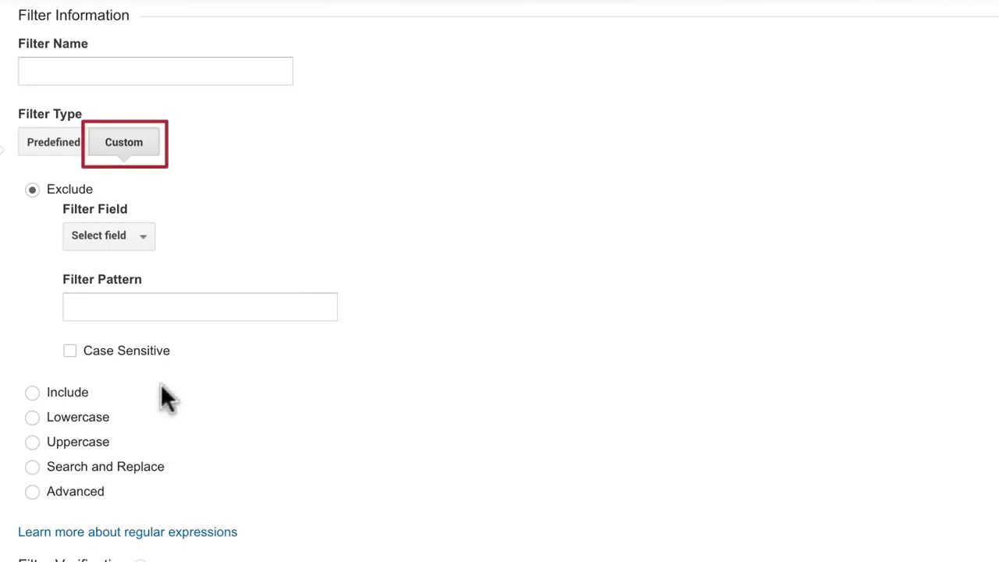
click(31, 394)
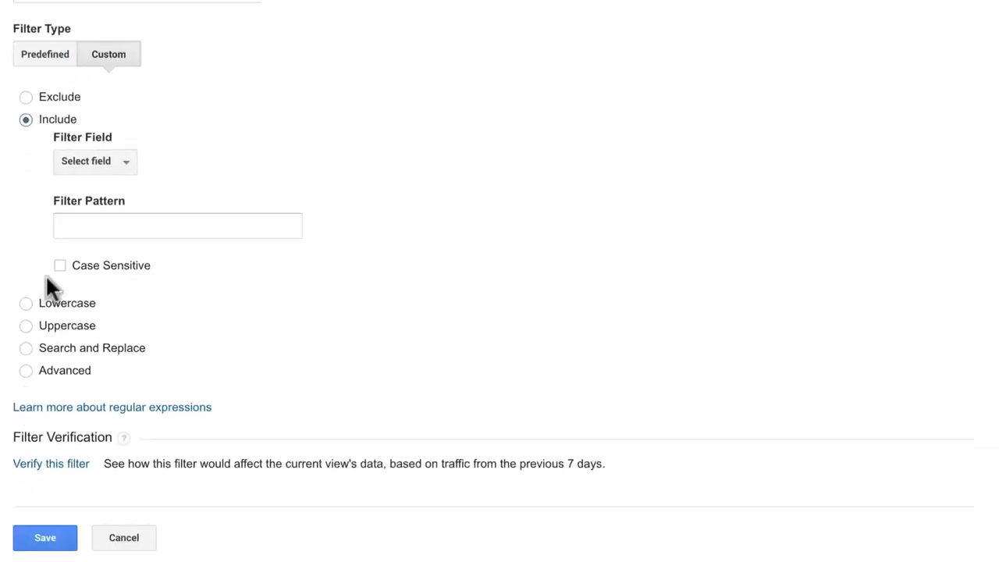
click(148, 265)
click(128, 180)
text(Device)
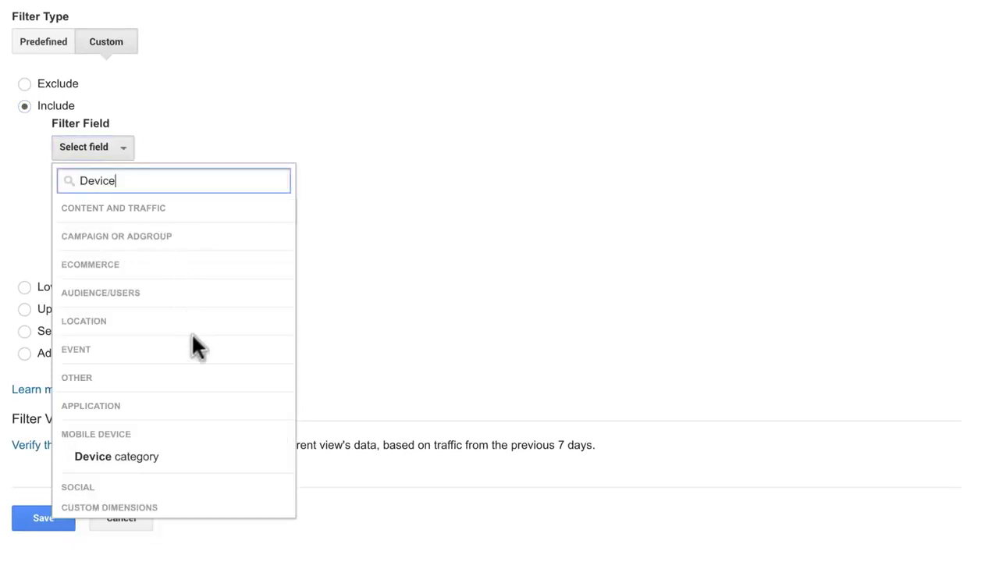
click(185, 460)
click(123, 195)
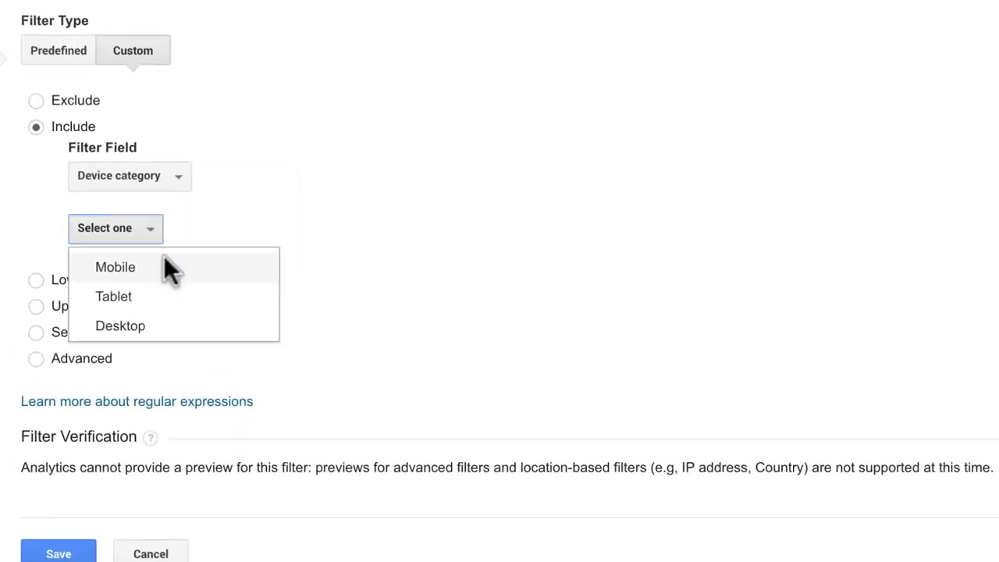
click(165, 267)
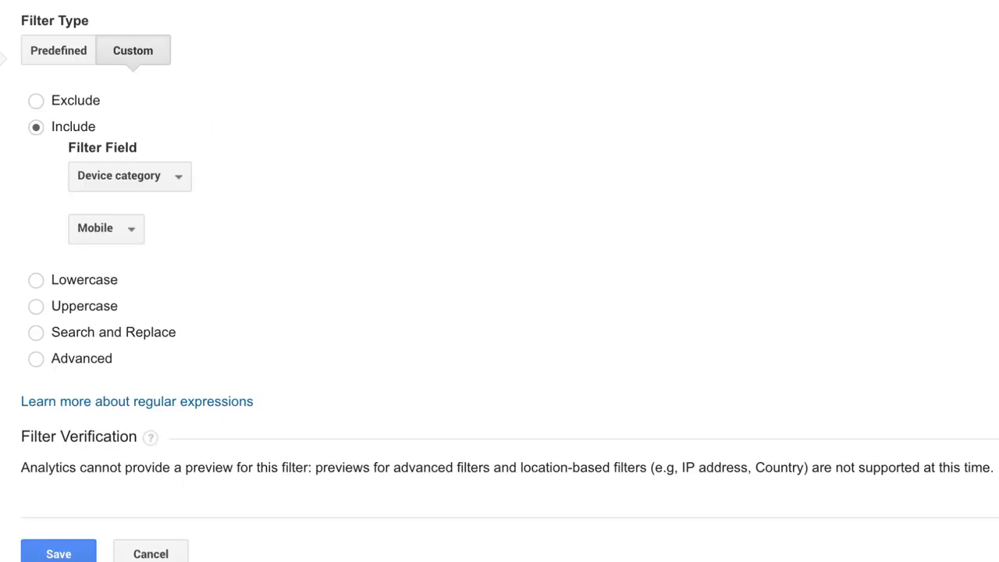
- Change the Include filter's field to Campaign Name
click(177, 178)
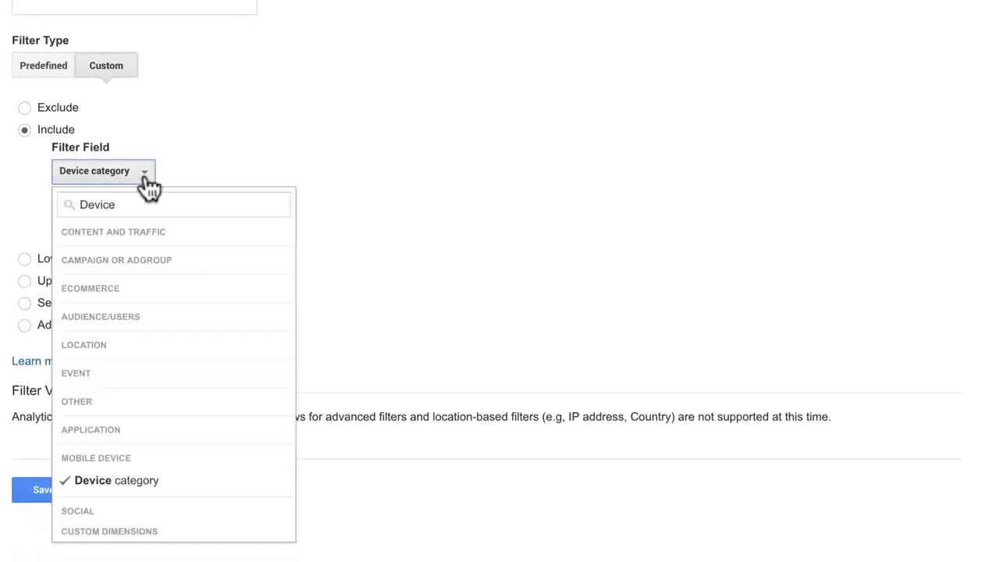
click(182, 204)
key(BackSpace)
key(BackSpace)
key(BackSpace)
key(BackSpace)
key(BackSpace)
key(BackSpace)
text(Campaign)
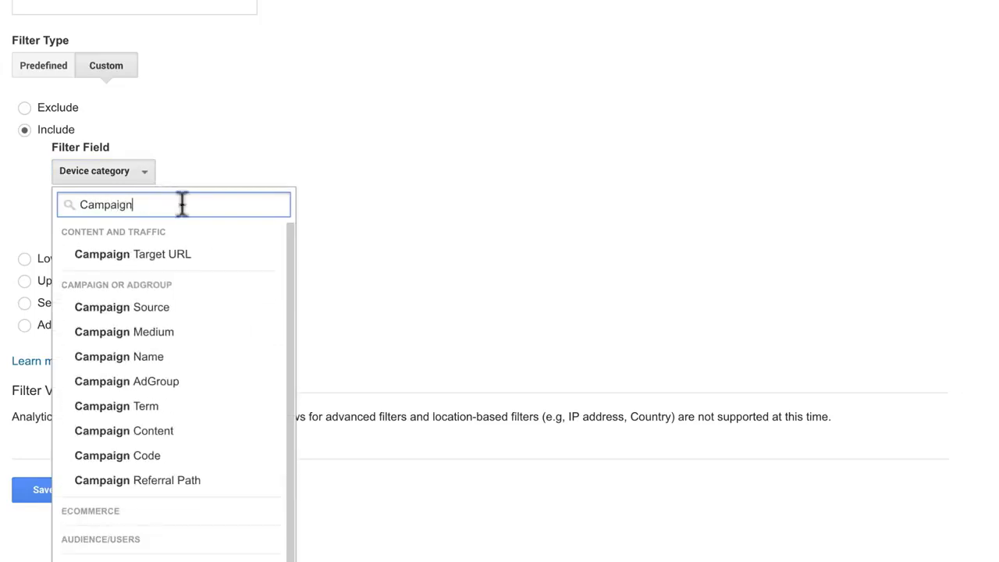
click(212, 353)
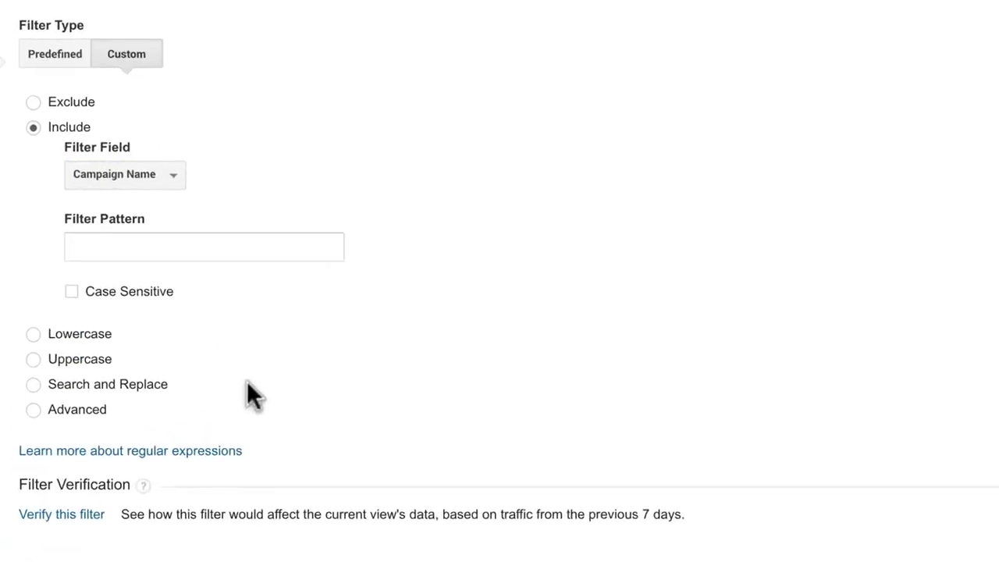
- Set the filter pattern for the Campaign Name field to "back+to+school"
click(207, 252)
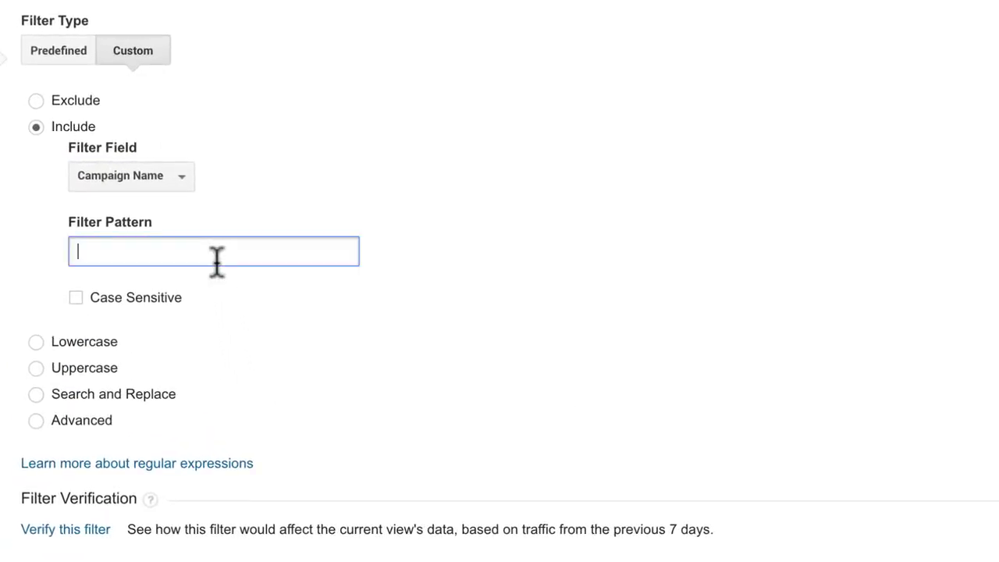
text(back+to+school)
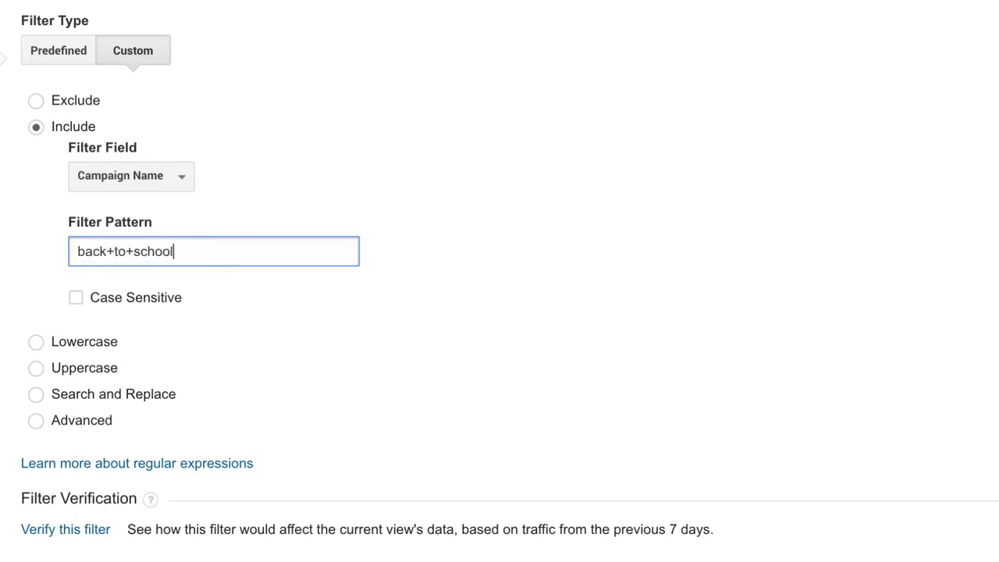
click(378, 248)
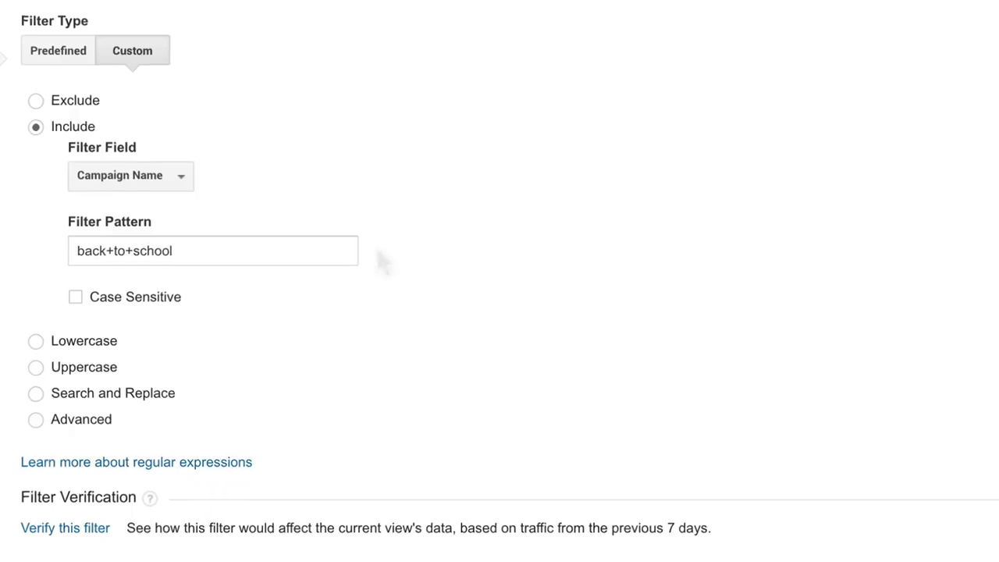
- Switch the custom filter to Exclude, with Campaign Medium as the field and "cpc" as the pattern
click(25, 108)
click(123, 149)
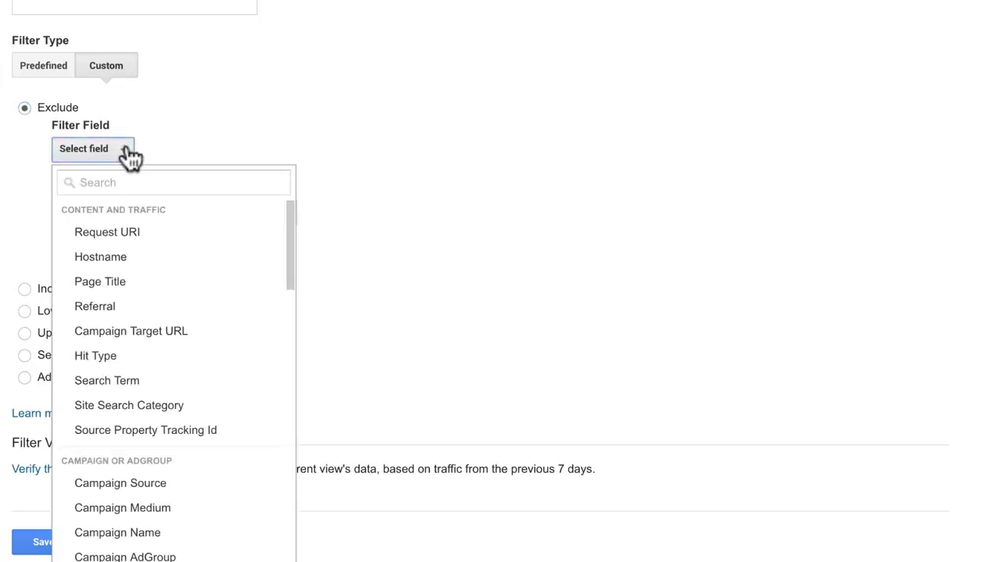
click(135, 180)
text(campaign)
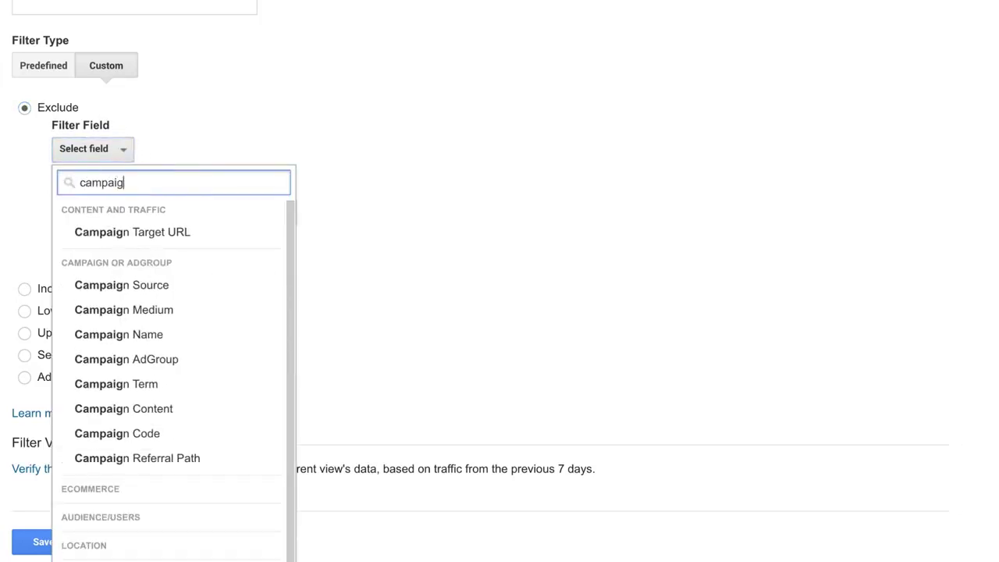
click(210, 300)
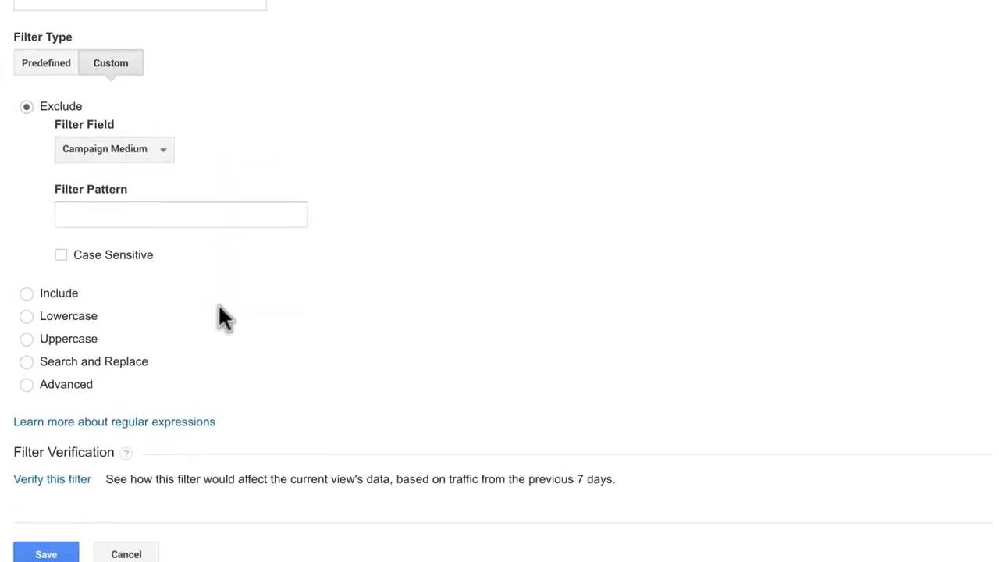
click(199, 215)
text(cpc)
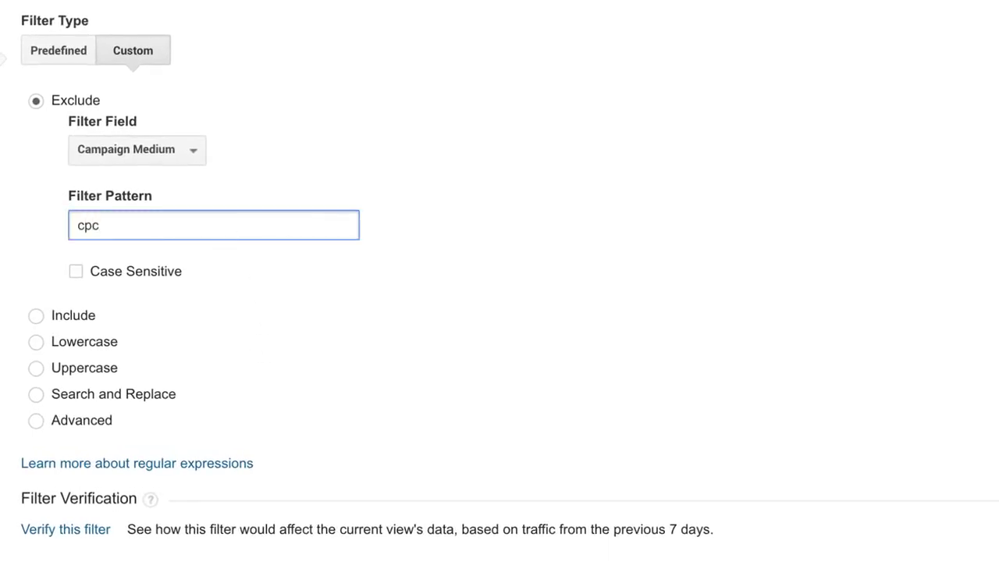
click(312, 248)
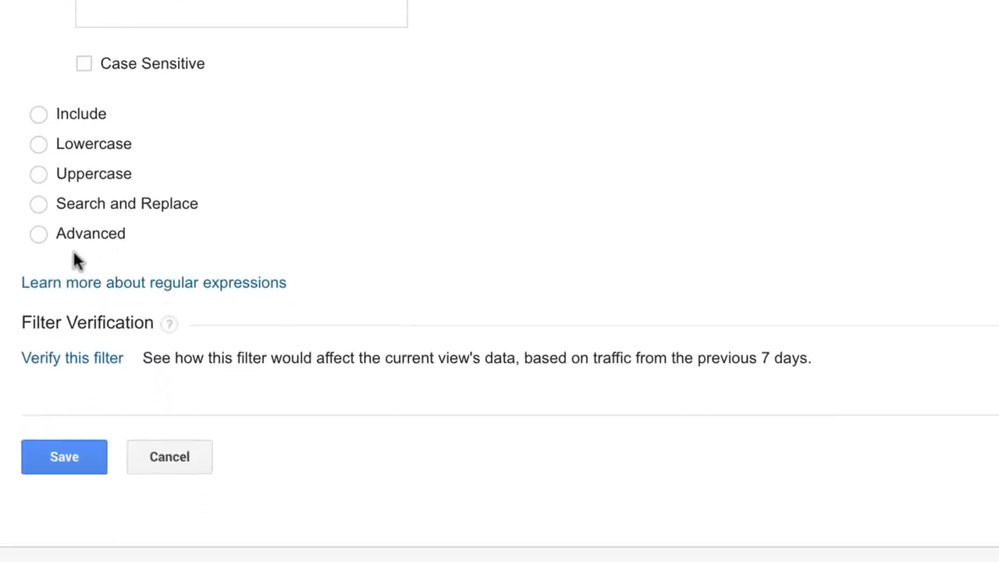
- Switch the custom filter to Advanced and enter "google" as the Extract A pattern
click(38, 235)
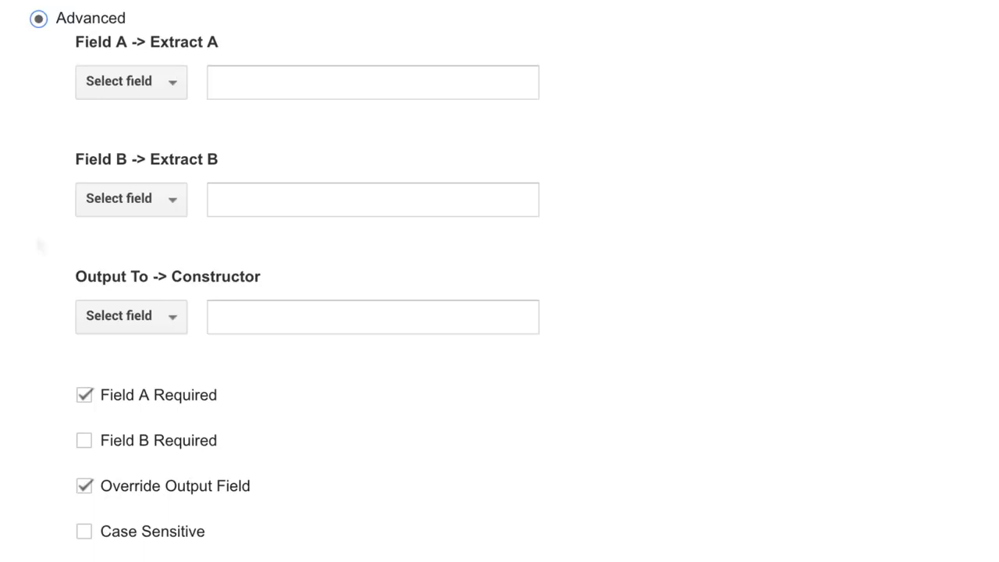
click(234, 90)
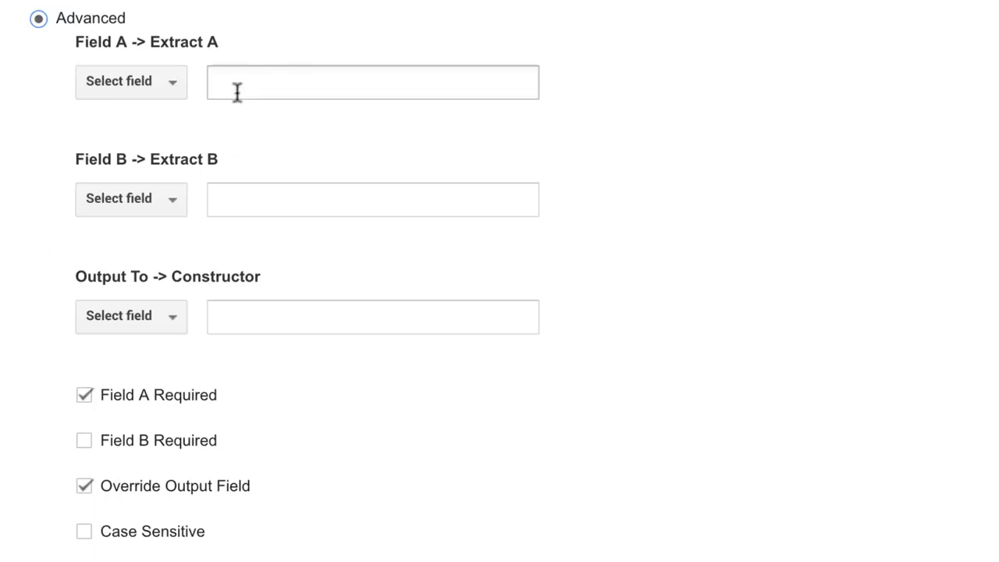
text(google)
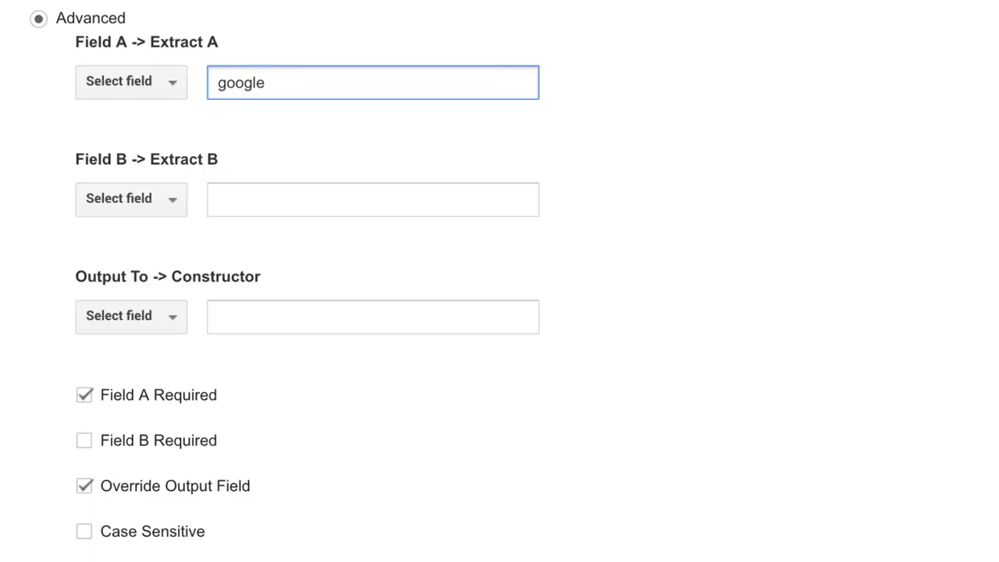
click(671, 96)
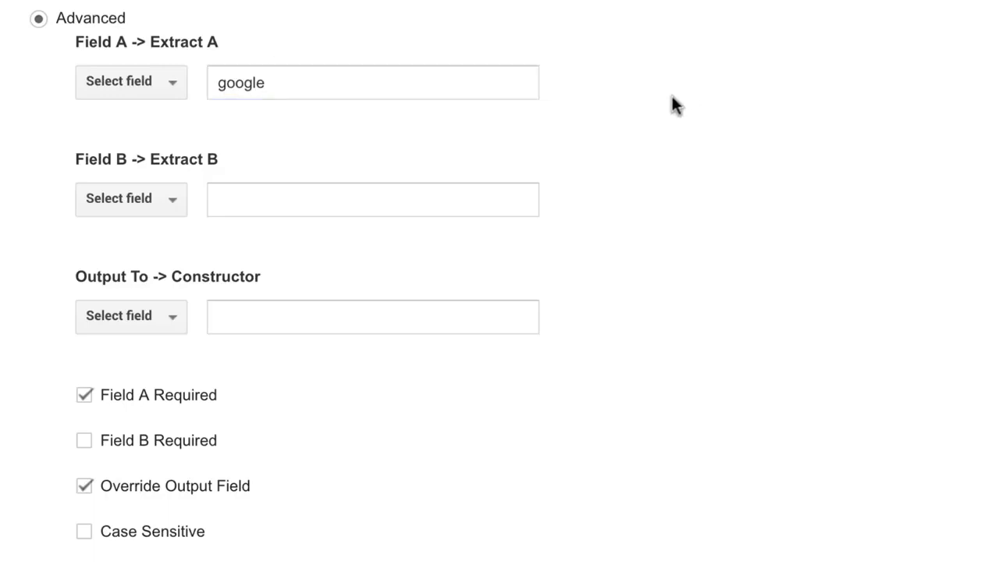
- Clear the "google" pattern from Extract A
double_click(266, 84)
key(BackSpace)
key(ctrl+v)
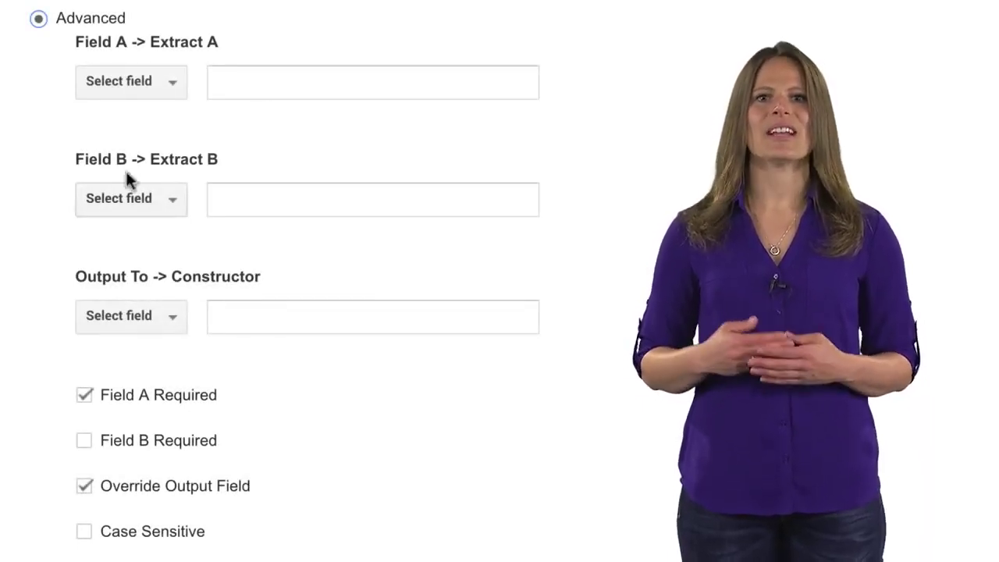
- Set Field A of the Advanced filter to Search Term with "android+doll" as its extract pattern
click(171, 84)
click(209, 398)
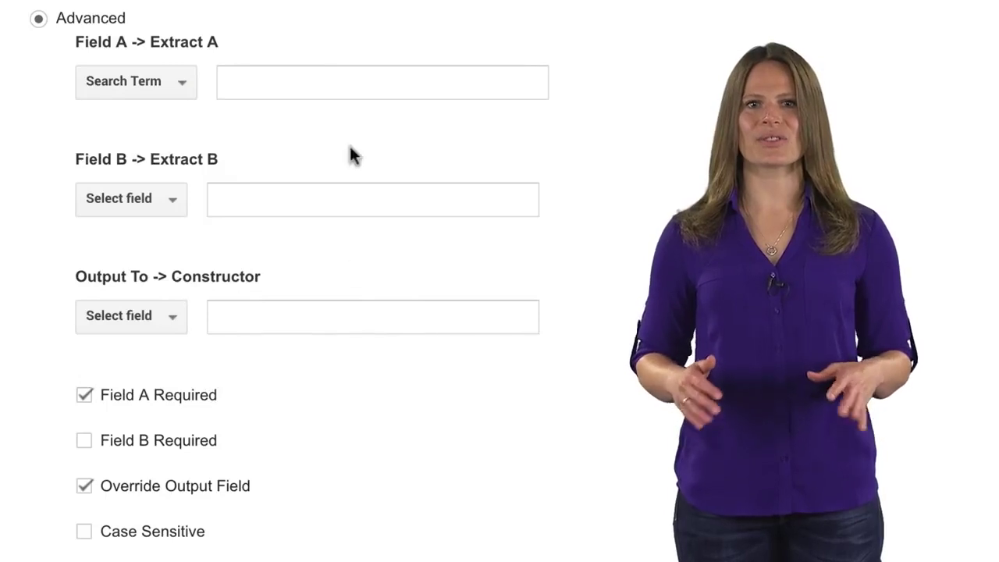
click(337, 91)
text(android+doll)
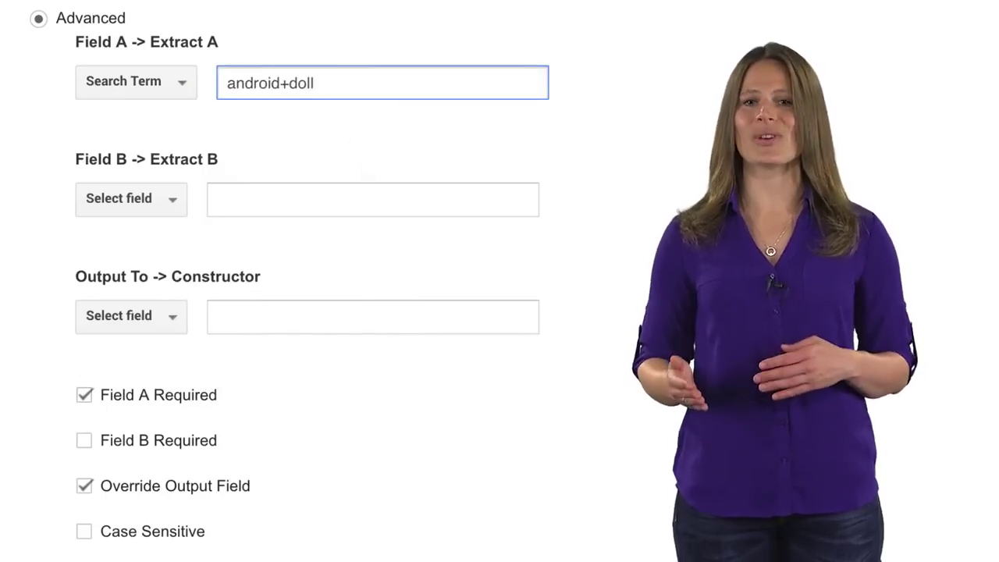